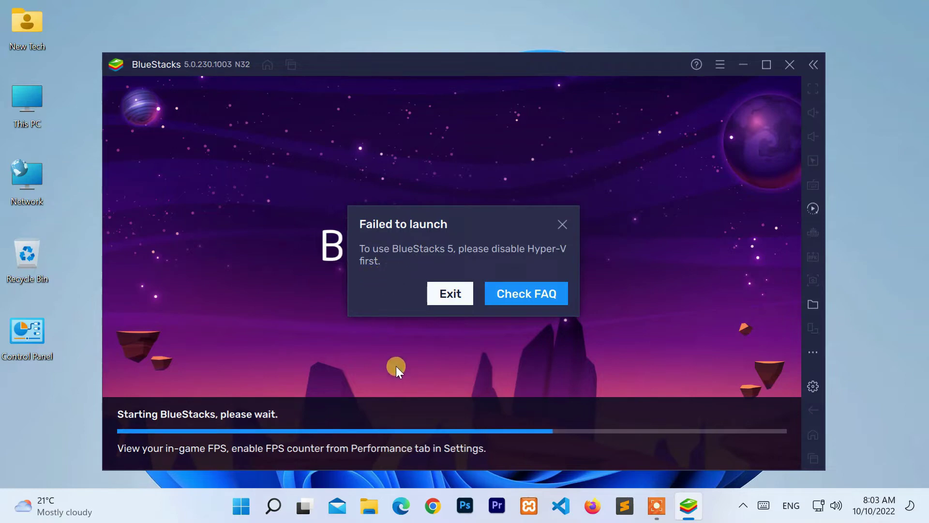
Step: Refresh the desktop from its context menu and launch Control Panel from its desktop icon
click(451, 296)
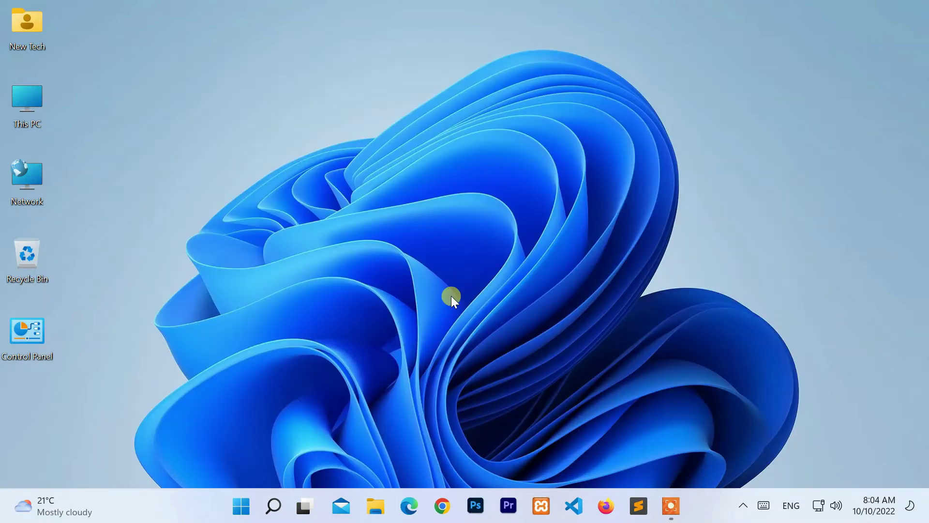
right_click(501, 121)
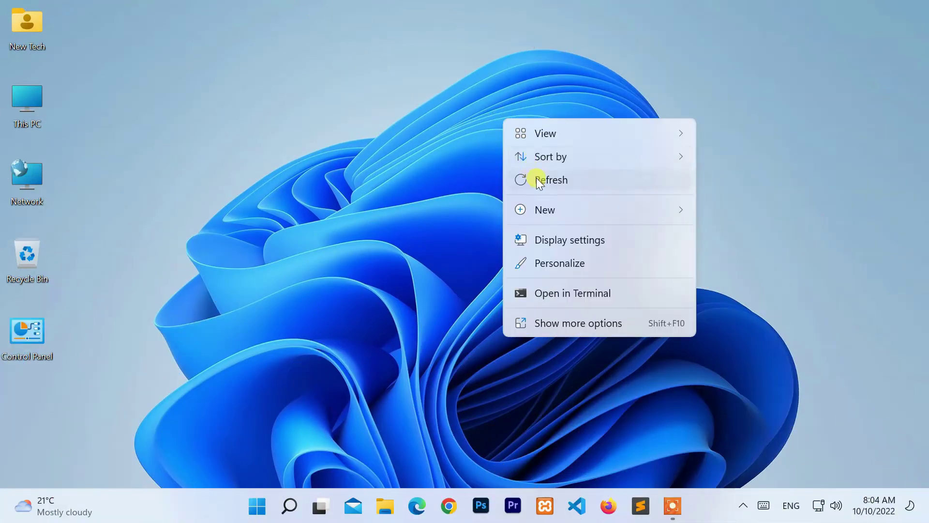
click(536, 178)
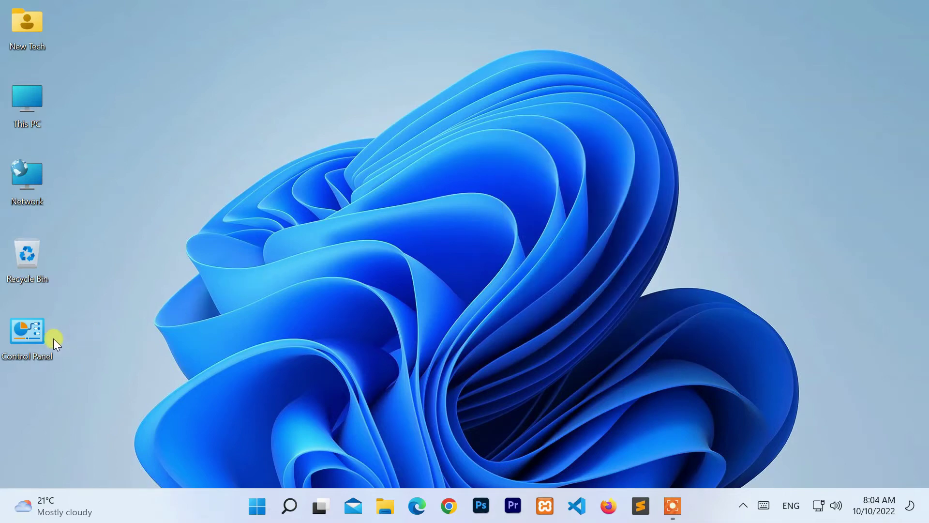
double_click(28, 343)
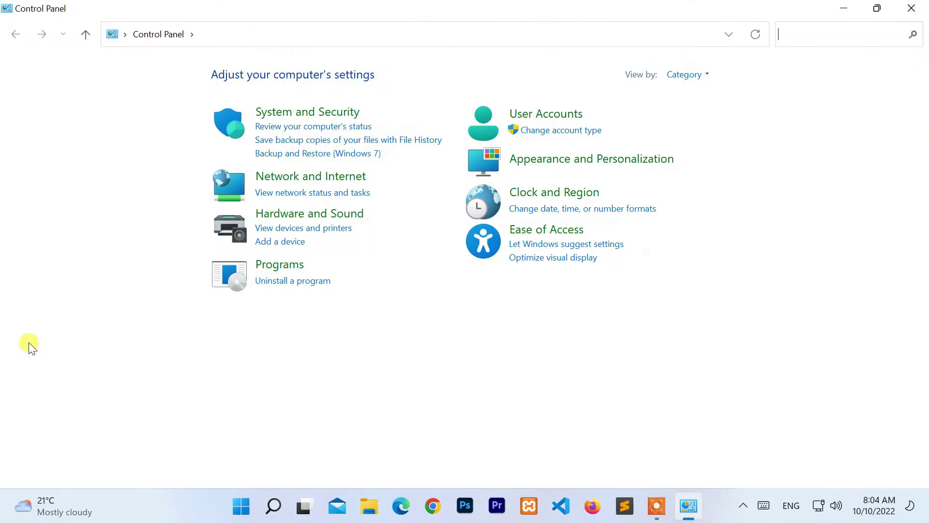
Step: Uncheck Hyper-V under Programs > Windows features and apply the change
click(284, 271)
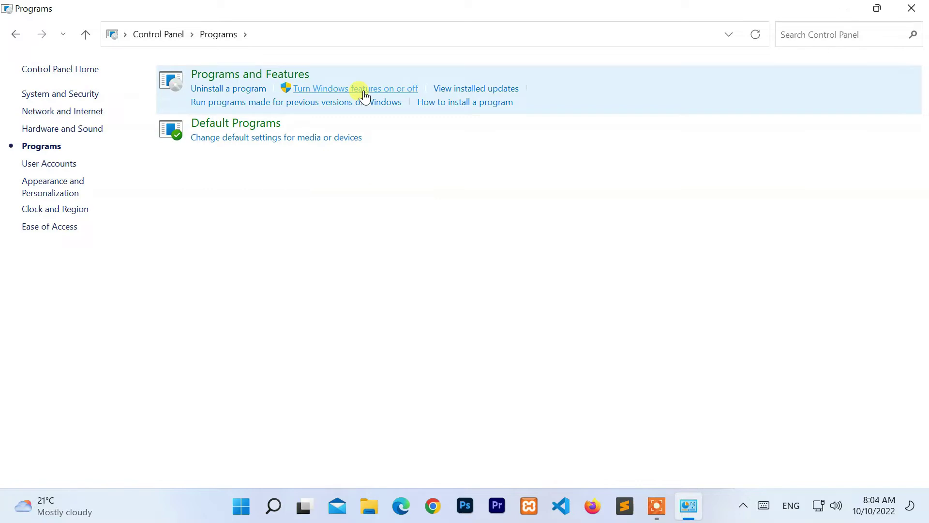
click(364, 91)
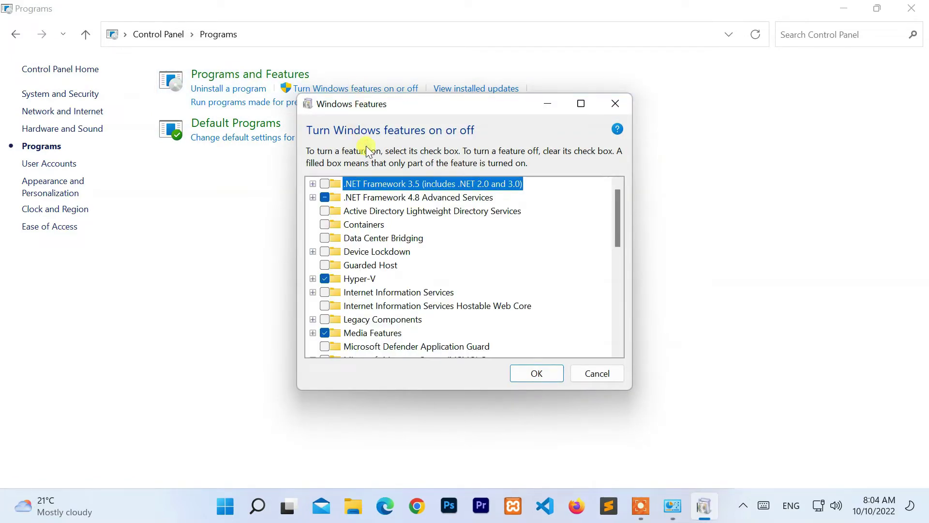
mouse_move(360, 279)
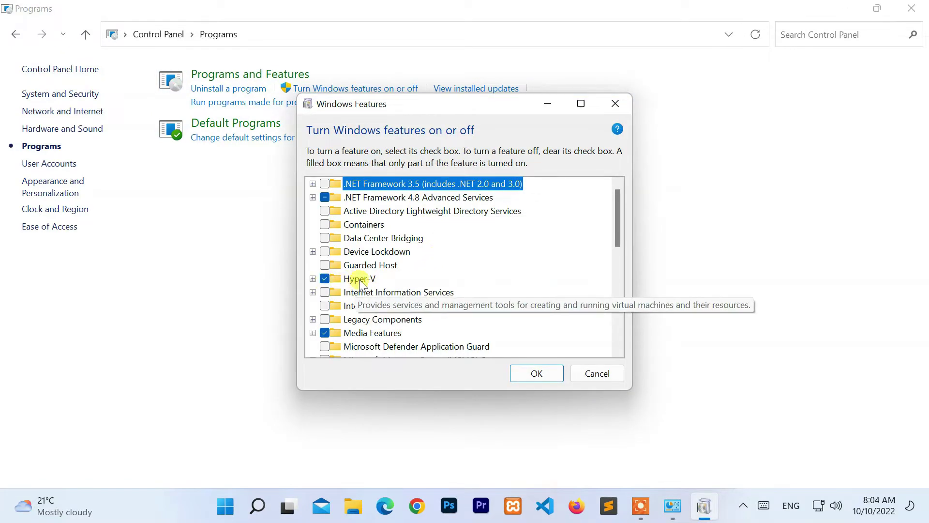
click(323, 282)
click(536, 373)
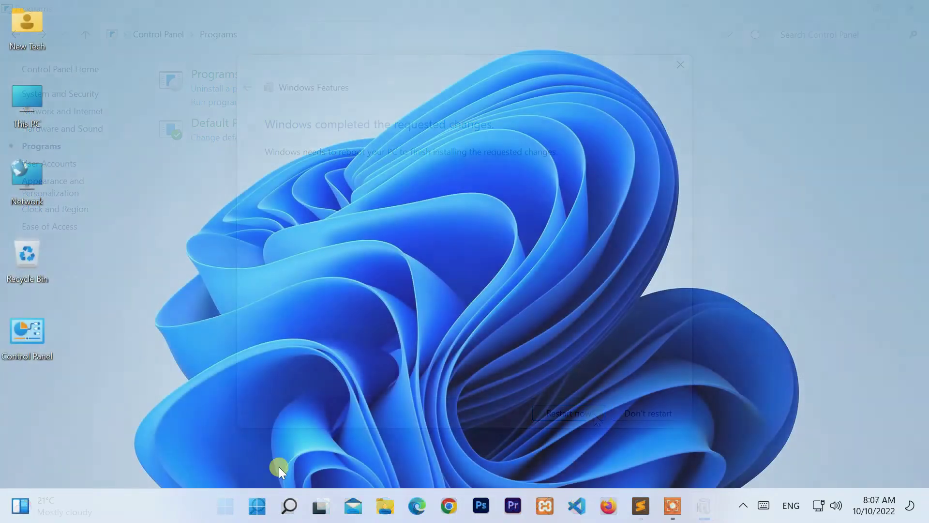
click(249, 507)
text(blue)
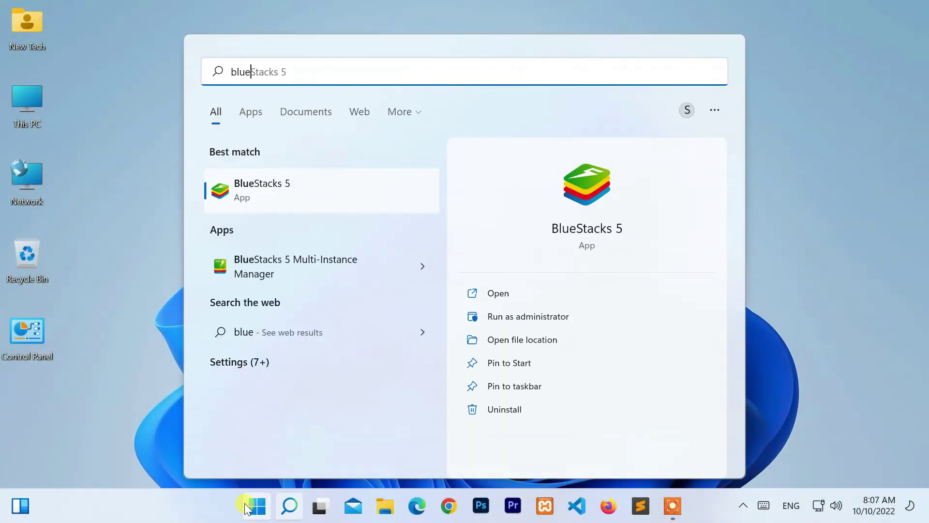
click(281, 203)
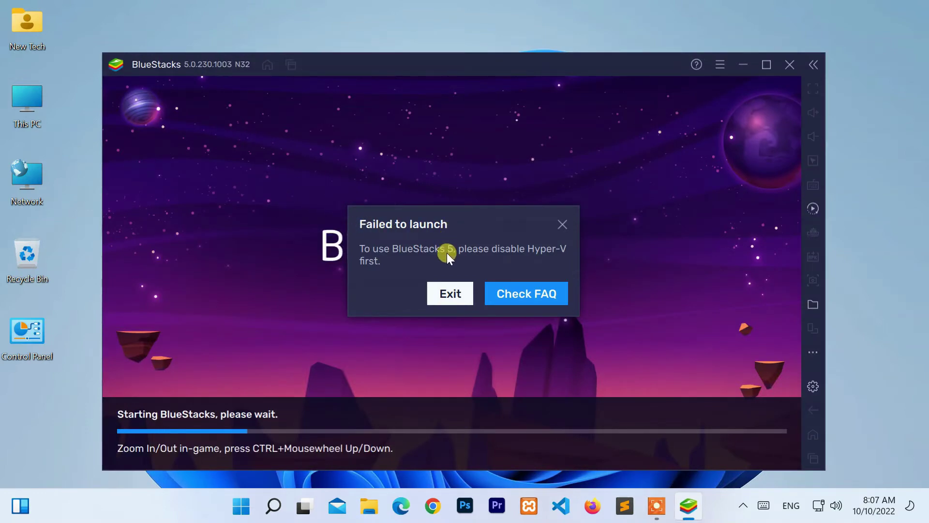
click(450, 293)
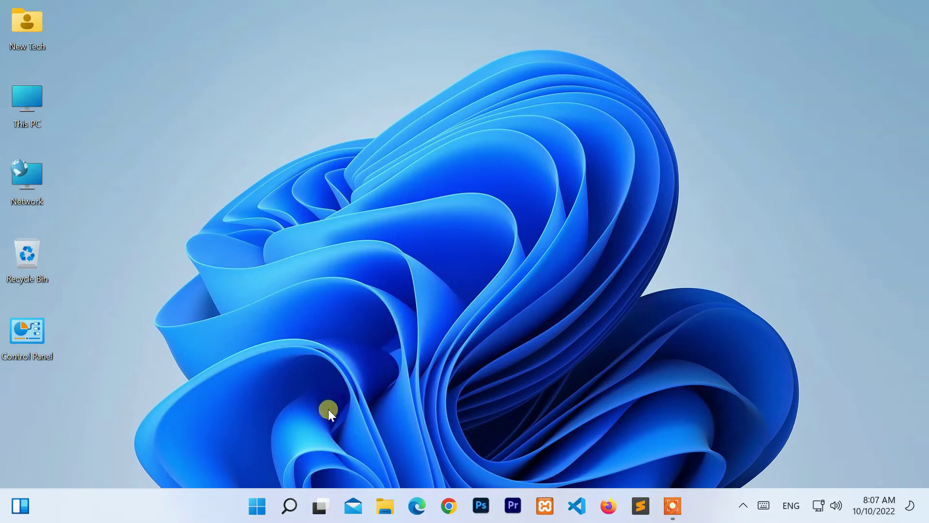
Step: Go to Settings > Privacy & security > Windows Security > Device security
click(257, 509)
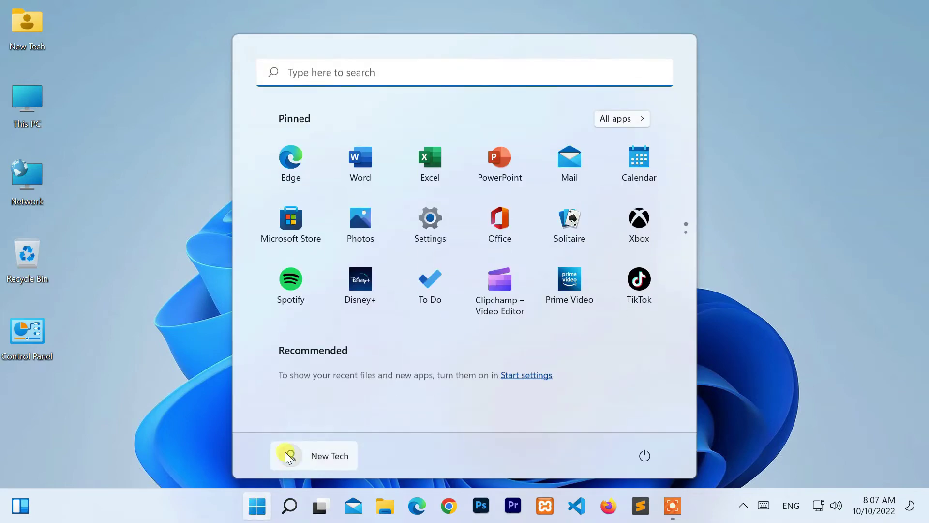
click(438, 236)
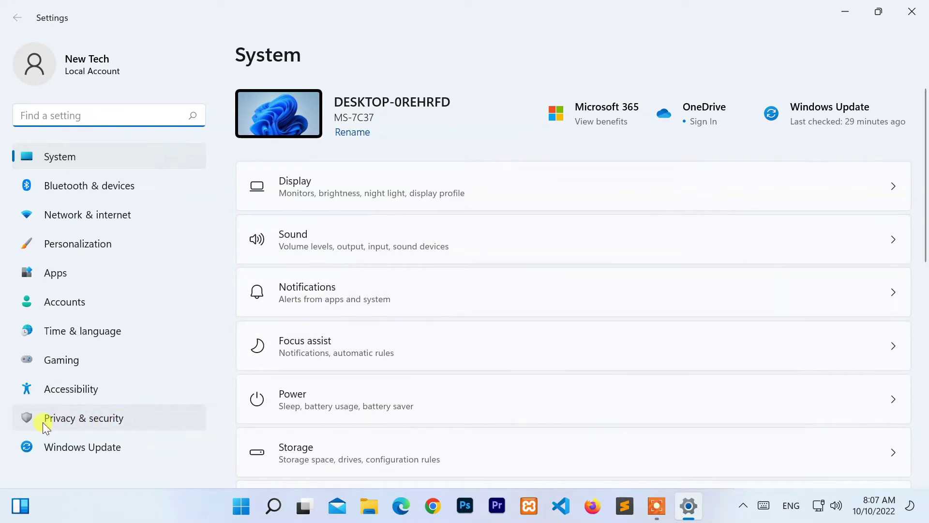
click(146, 418)
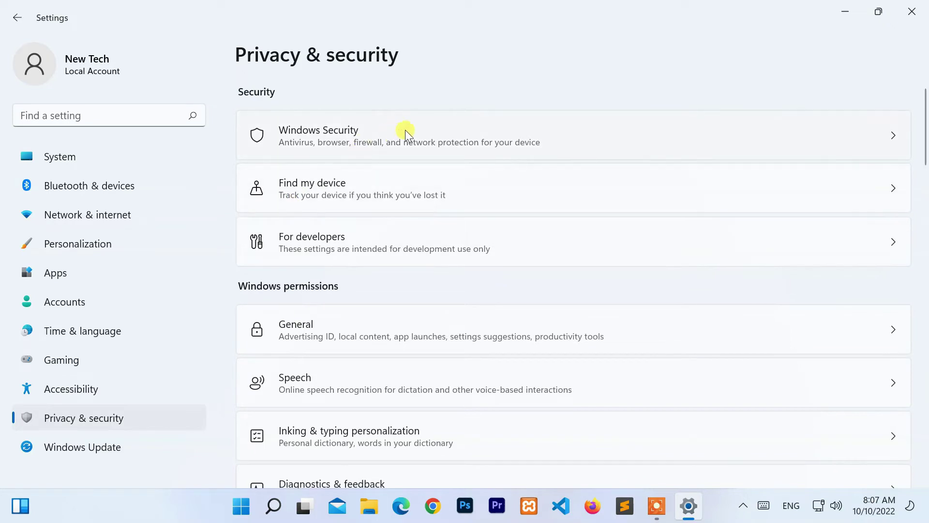
click(649, 135)
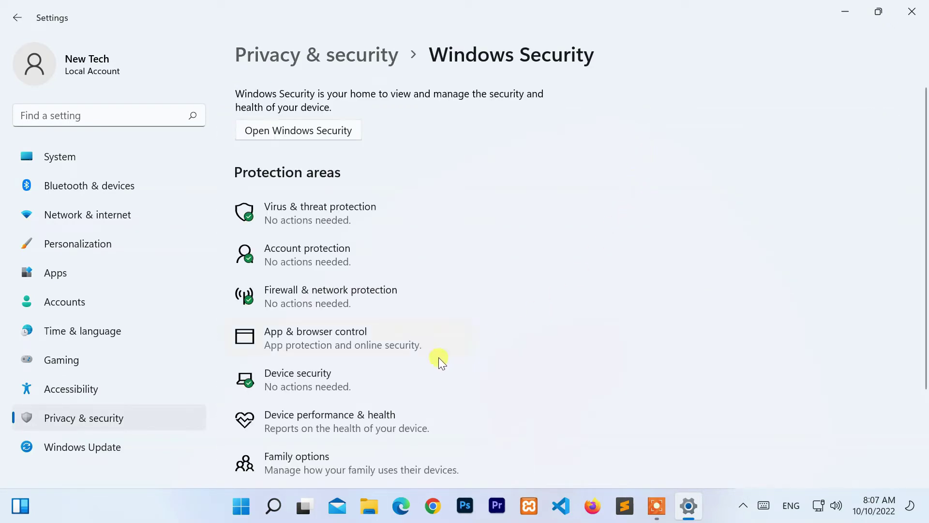
click(409, 383)
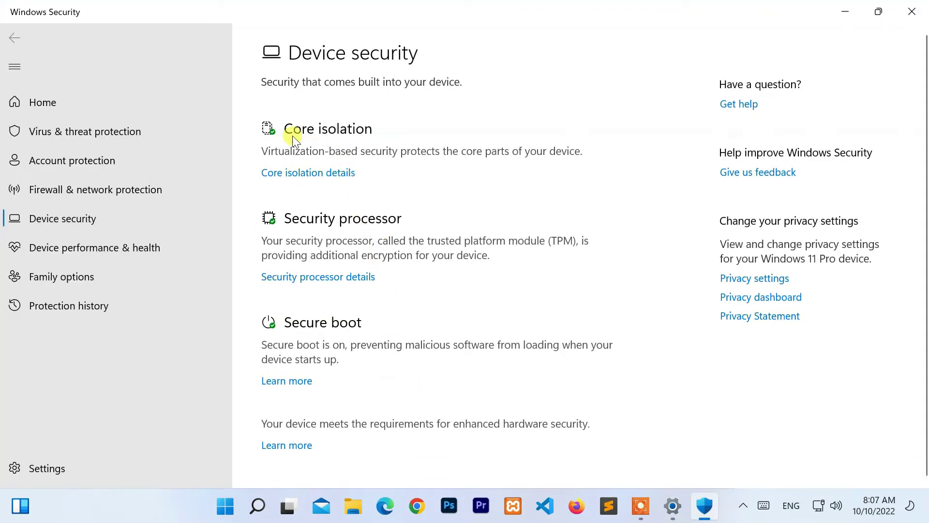
Step: Turn Memory integrity off under Core isolation, then close Windows Security and Settings
click(339, 174)
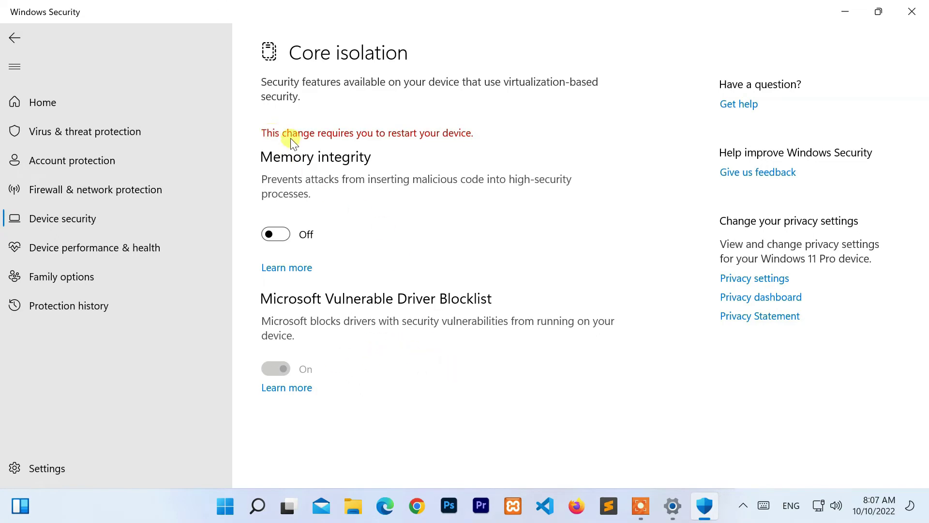
click(904, 17)
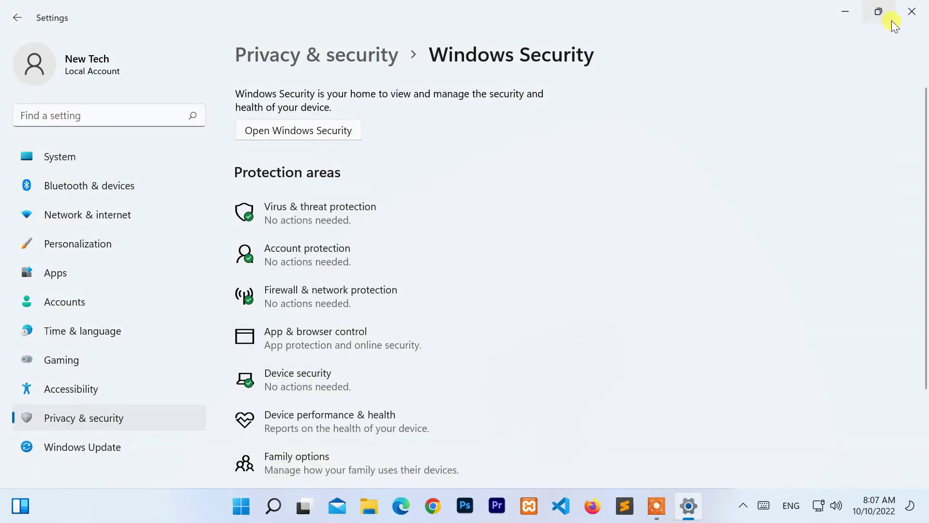
click(912, 12)
Step: Restart the computer from the Start menu's power options
click(257, 505)
click(644, 455)
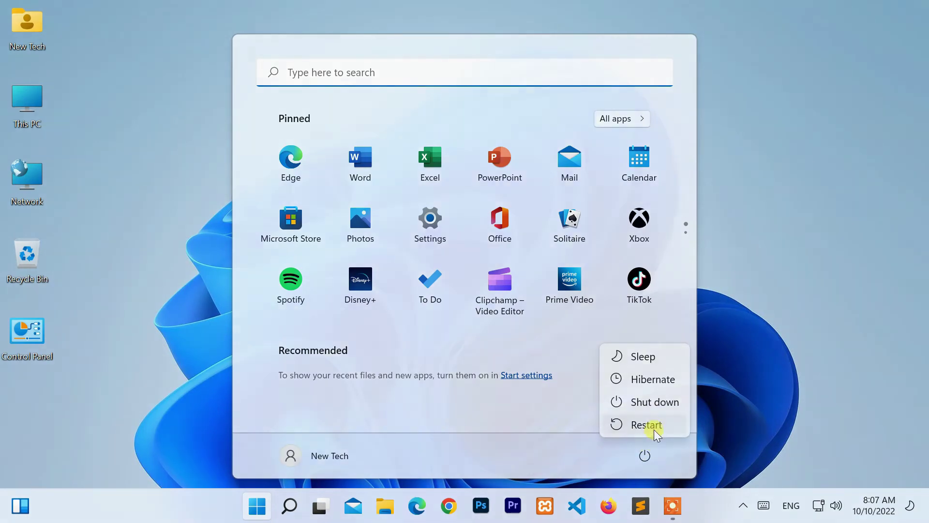
click(654, 425)
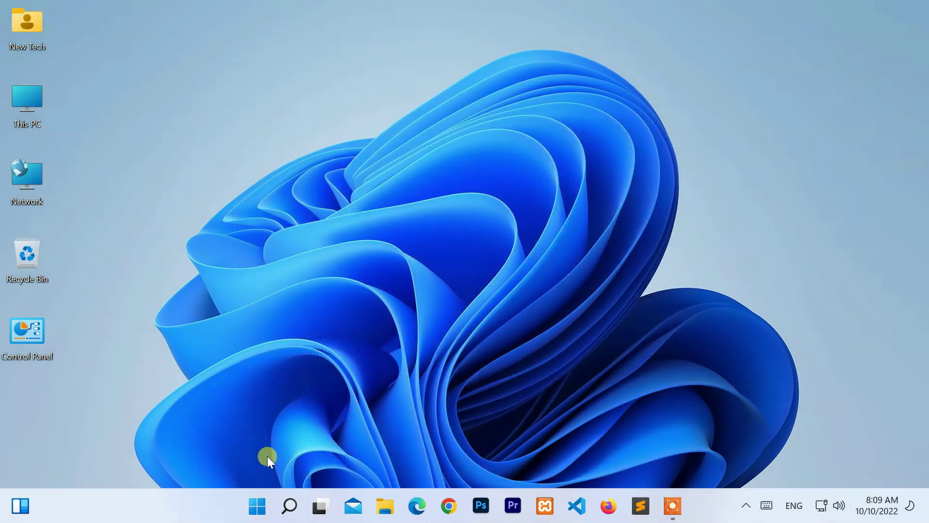
click(252, 504)
text(blue)
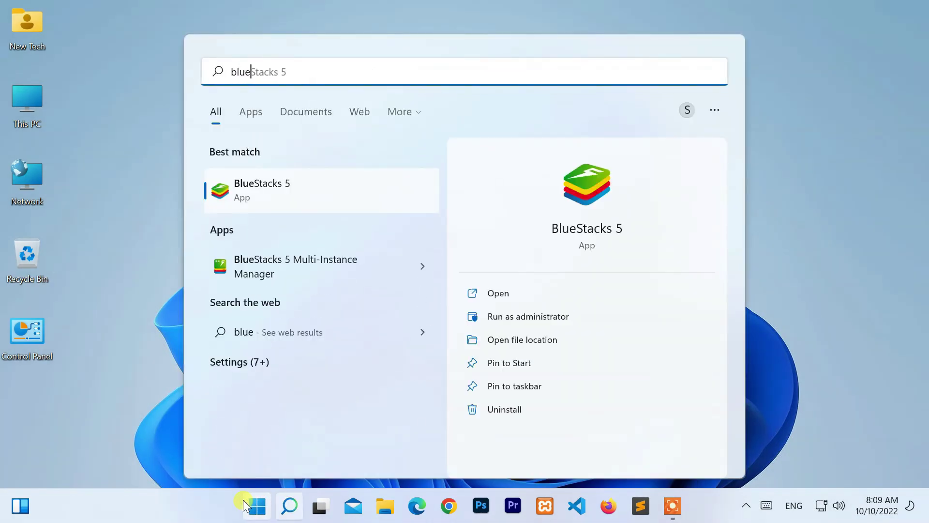
click(294, 205)
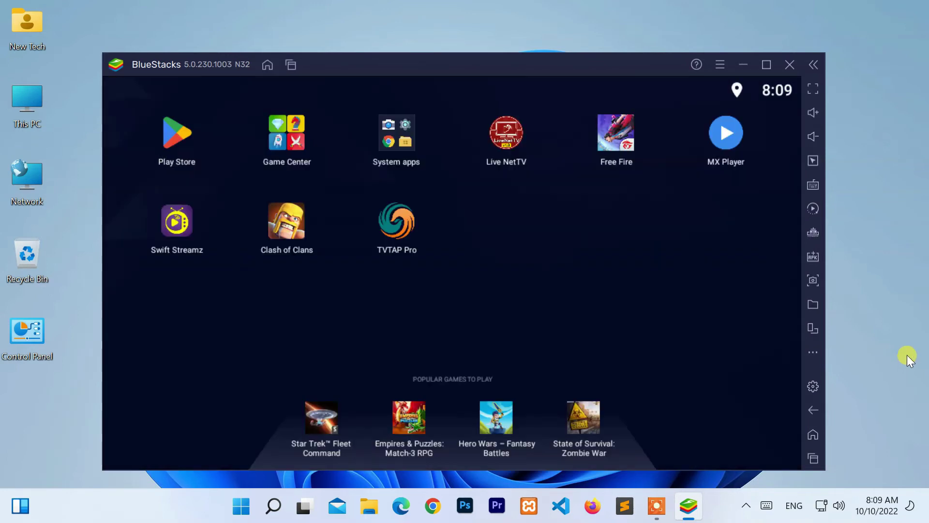
click(781, 63)
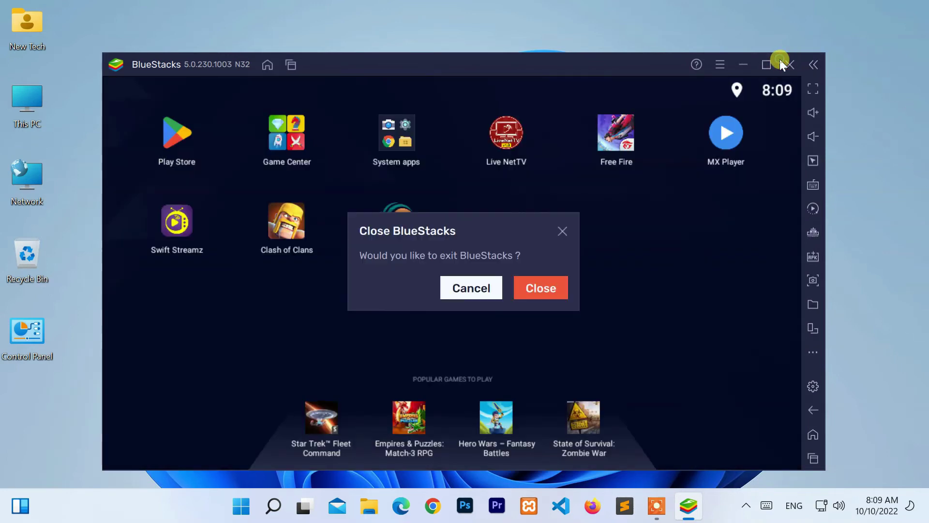
click(557, 283)
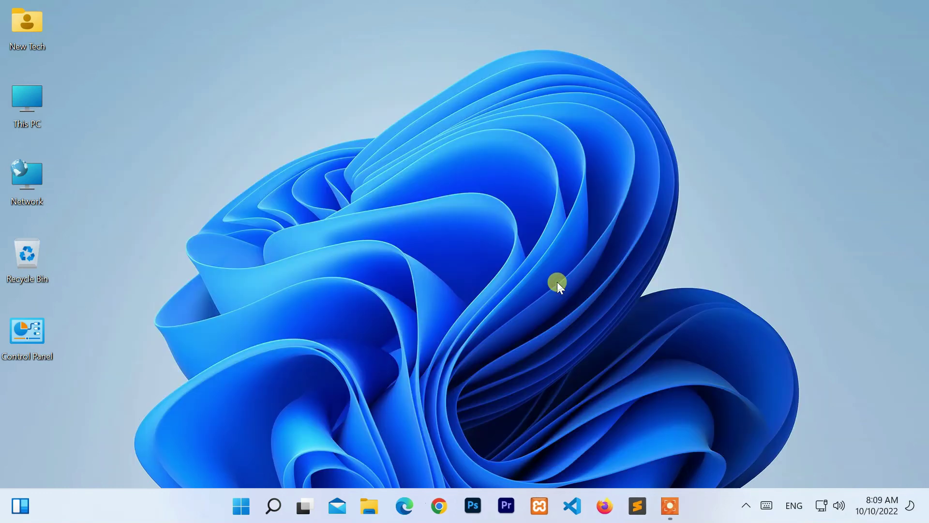
right_click(474, 94)
click(512, 157)
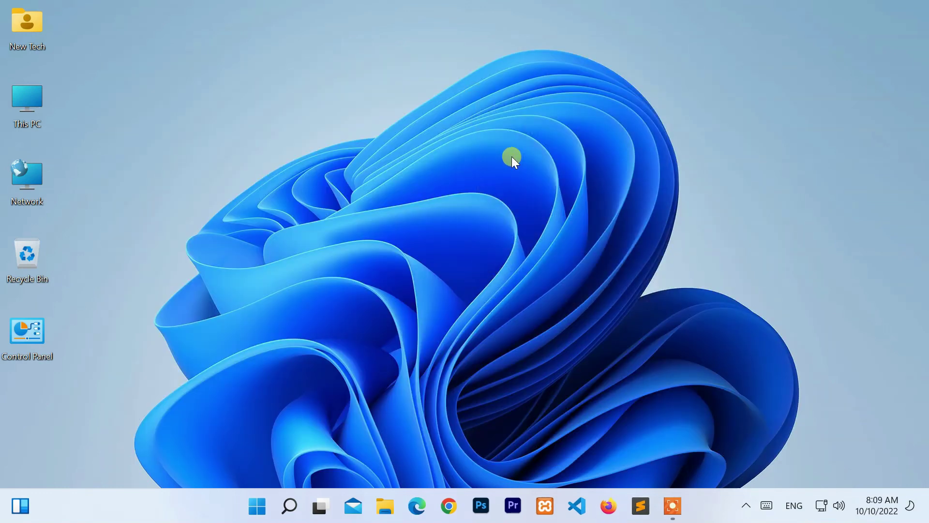